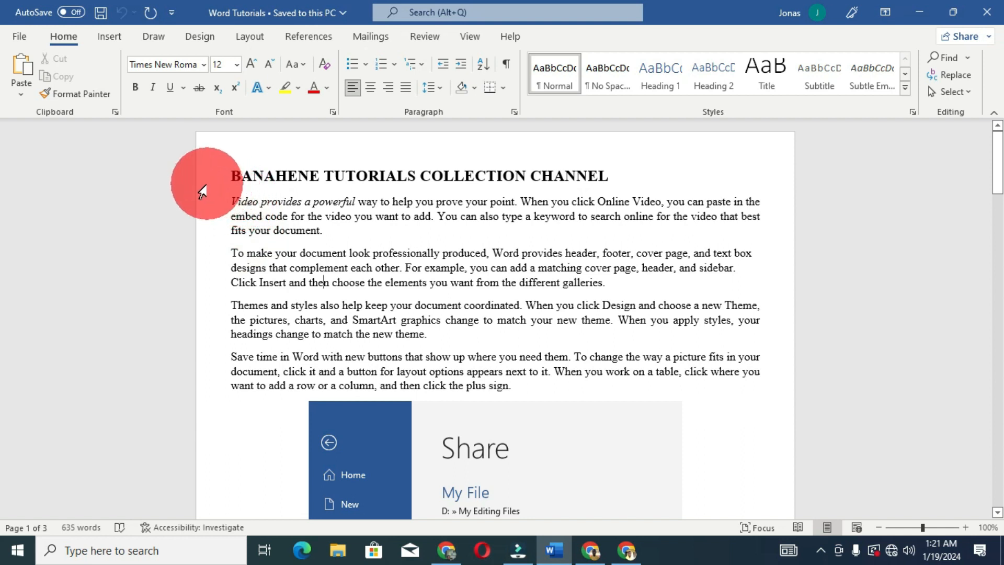
- Change the font of the heading "BANAHENE TUTORIALS COLLECTION CHANNEL" to Algerian
left_click(195, 191)
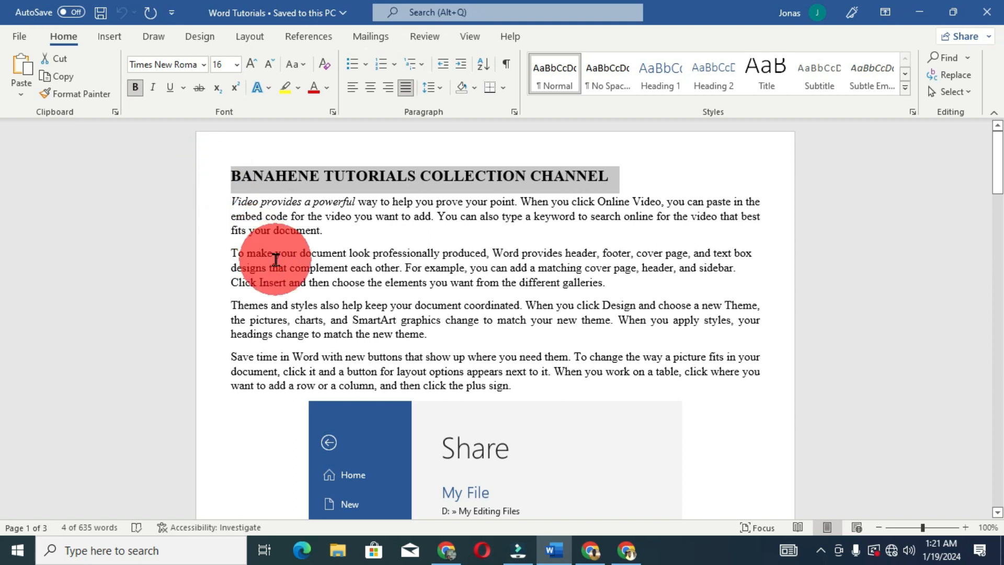
right_click(346, 178)
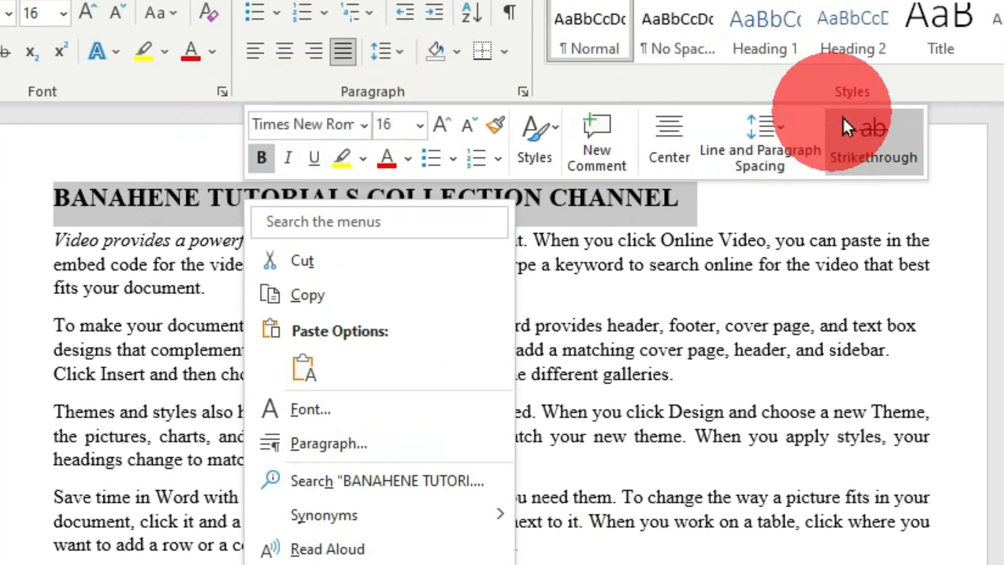
left_click(365, 129)
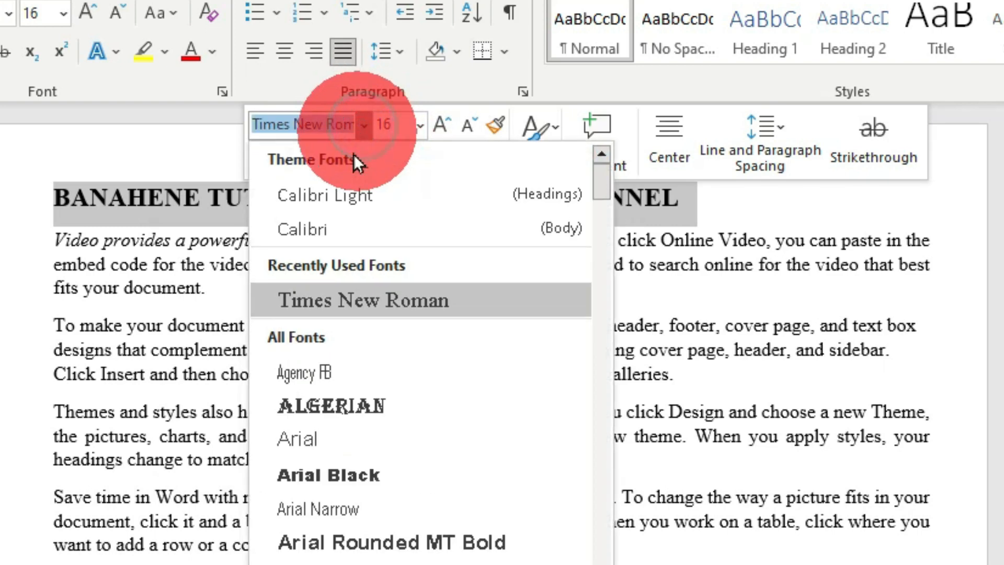
scroll(370, 359, "down", 5)
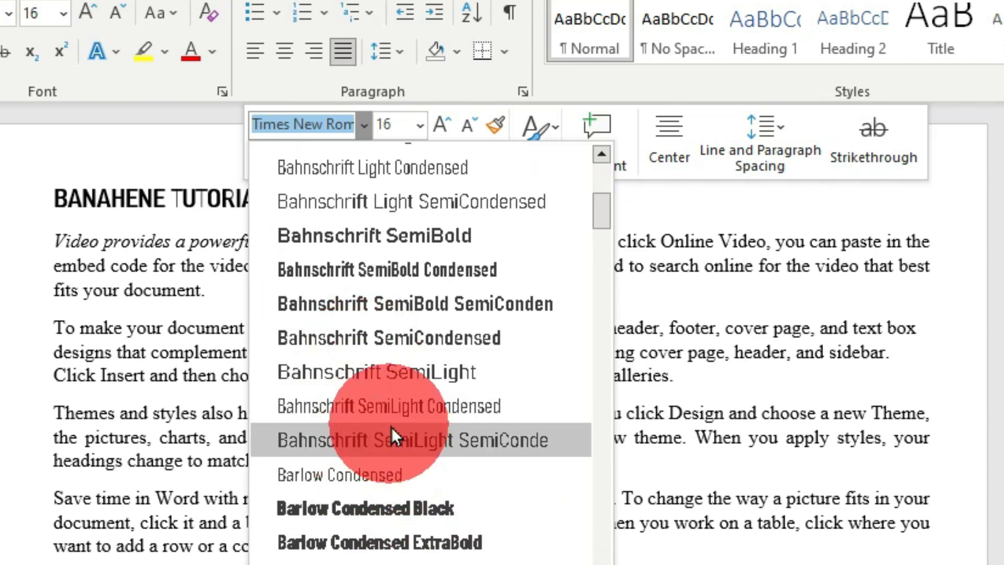
scroll(391, 426, "up", 5)
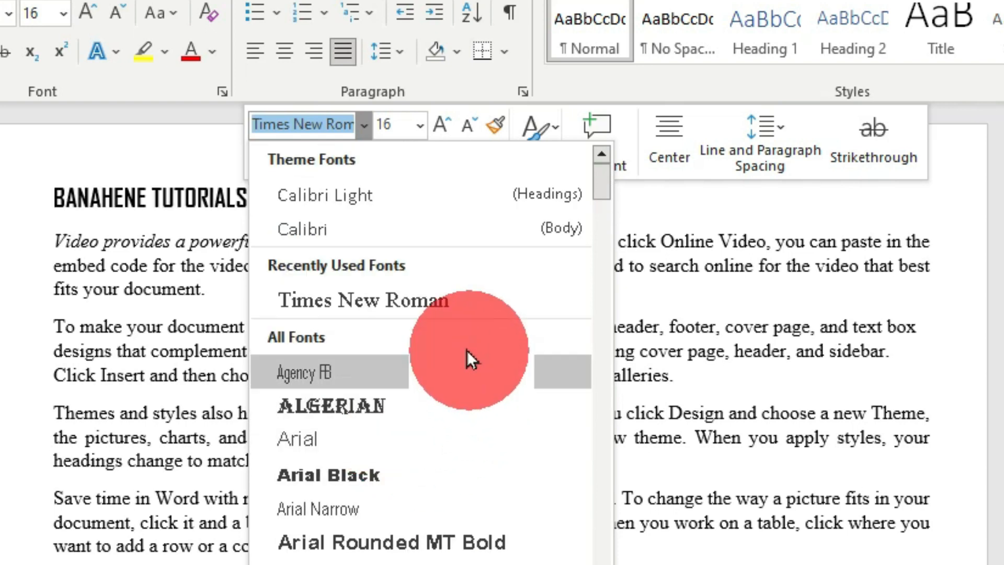
left_click(359, 408)
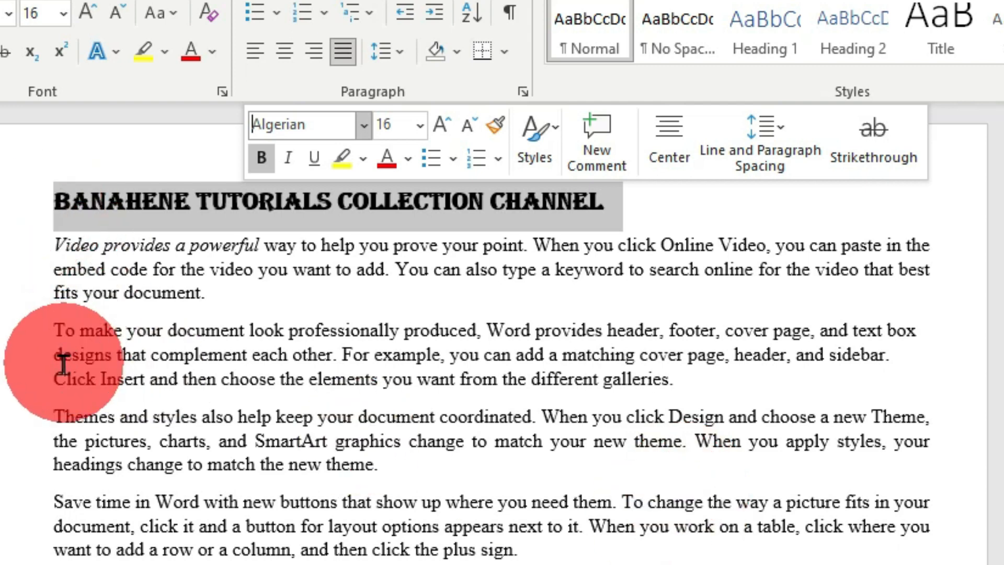
- Set the heading's font size to 14 and its font color to the standard dark red
right_click(358, 200)
left_click(533, 127)
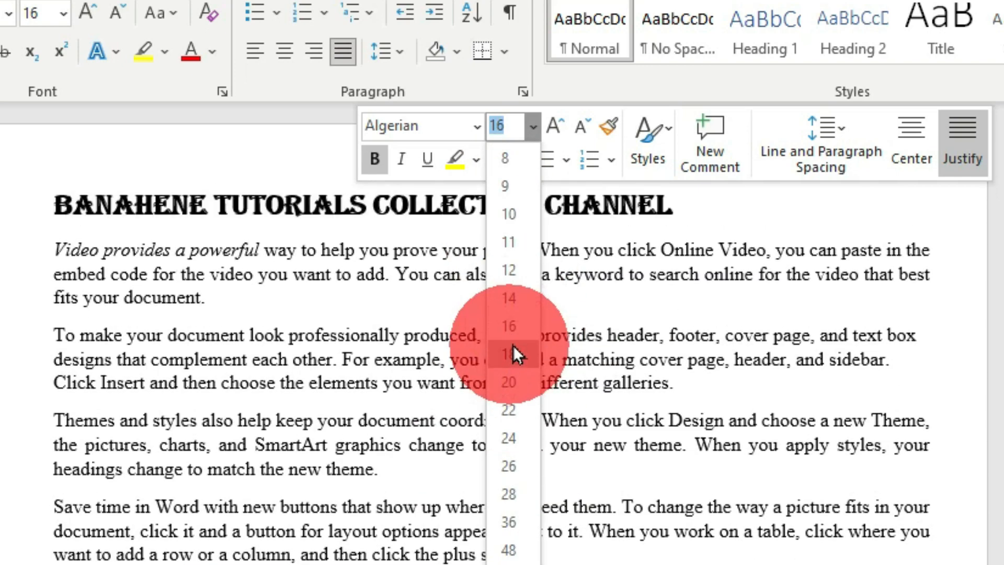
left_click(508, 298)
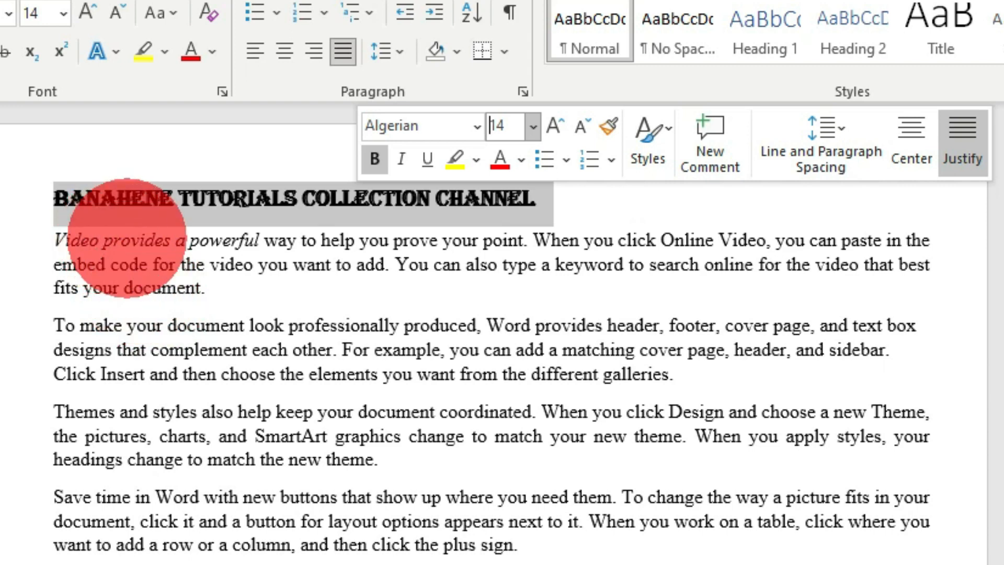
left_click(520, 160)
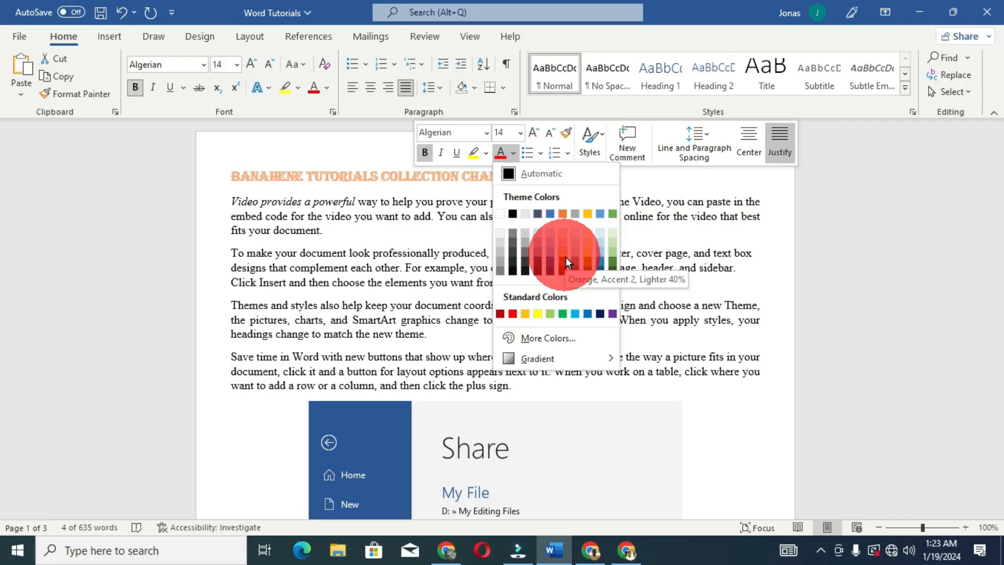
left_click(502, 314)
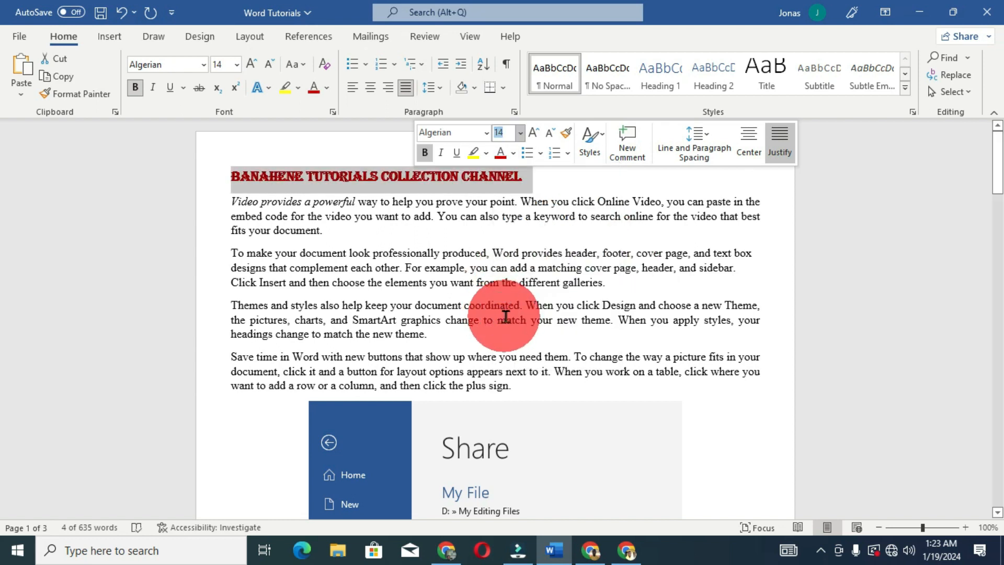
left_click(453, 271)
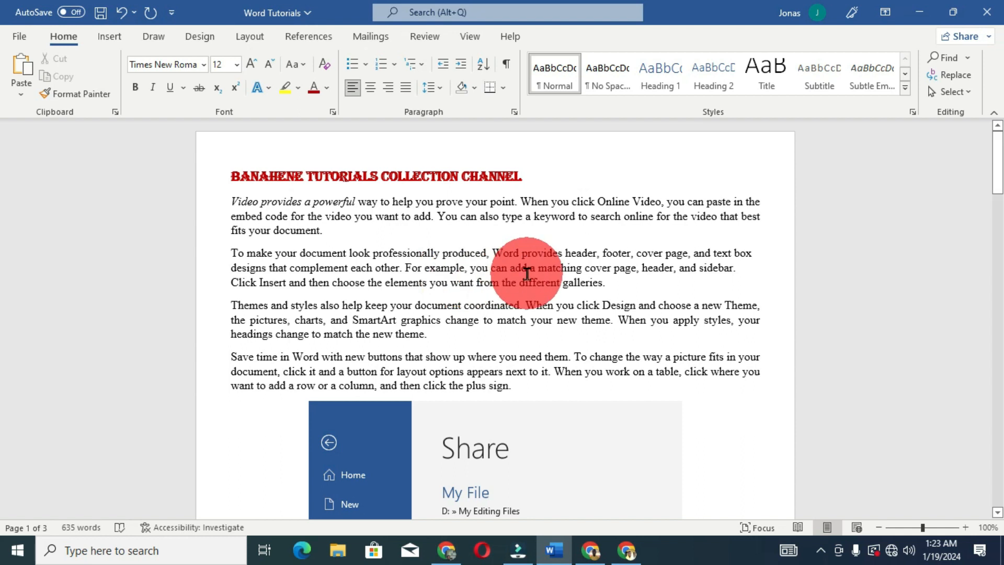
- Open the Font settings for the paragraph beginning "To make your document look" and choose the Tahoma font
triple_click(622, 282)
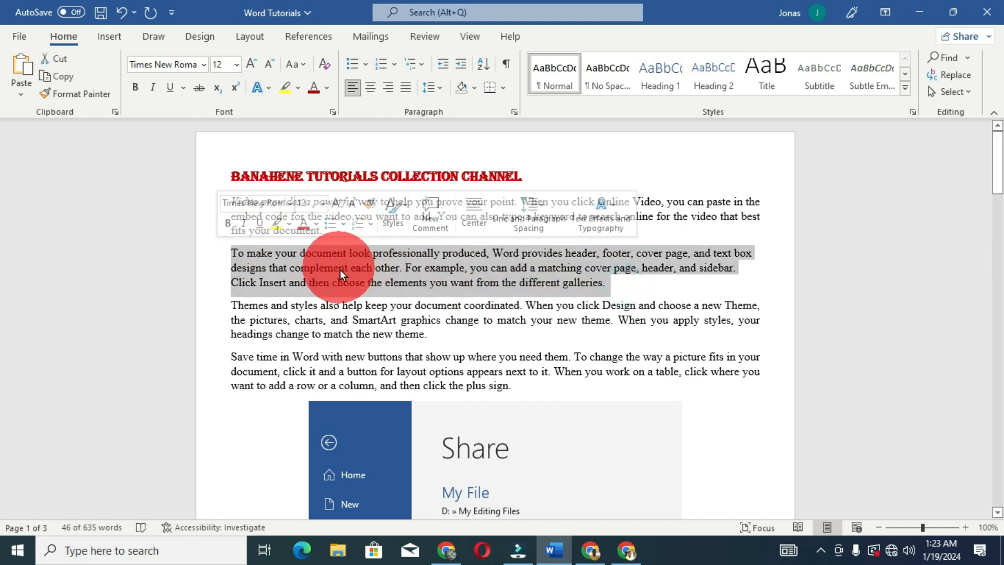
key("ctrl+d")
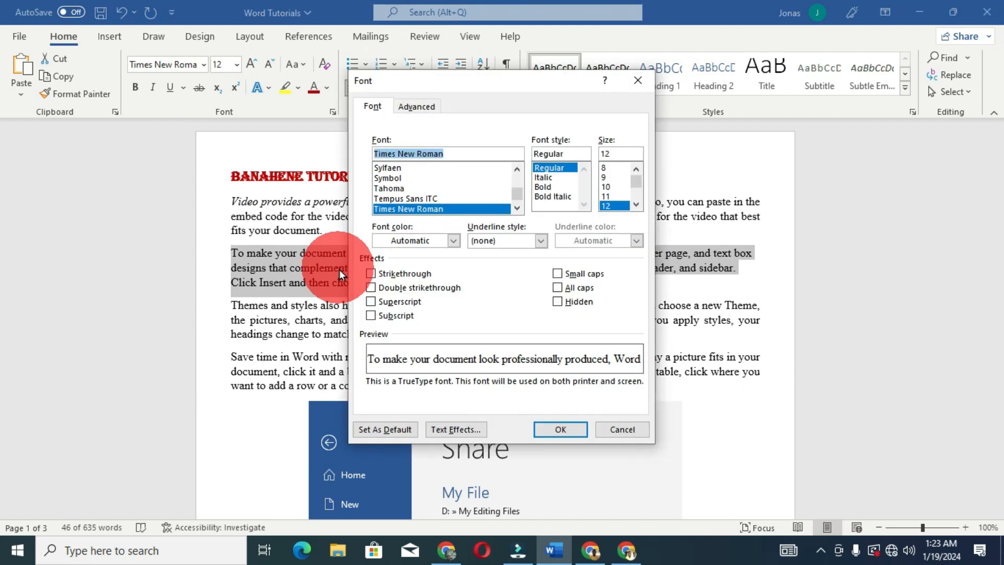
left_click_drag(510, 87, 465, 127)
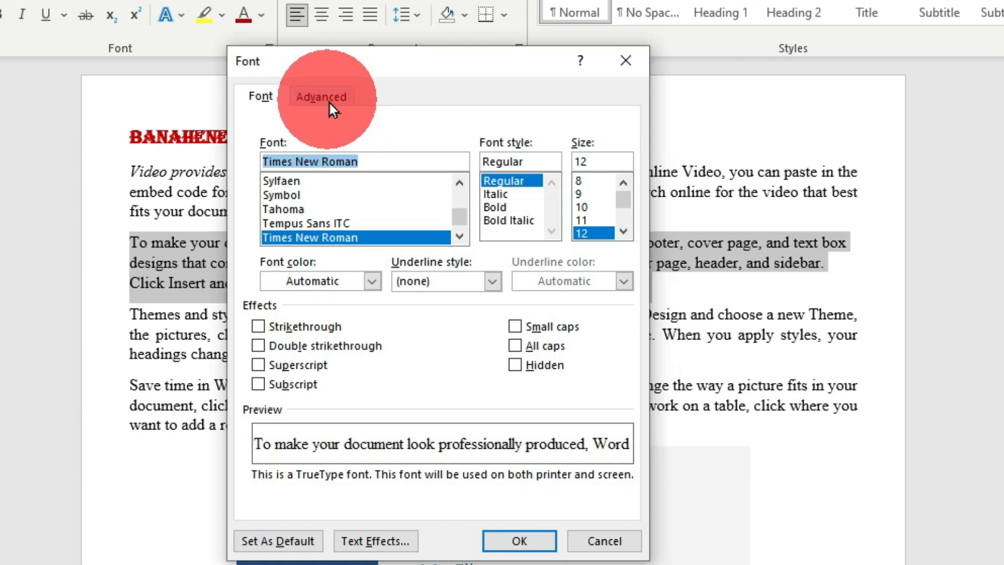
left_click(259, 97)
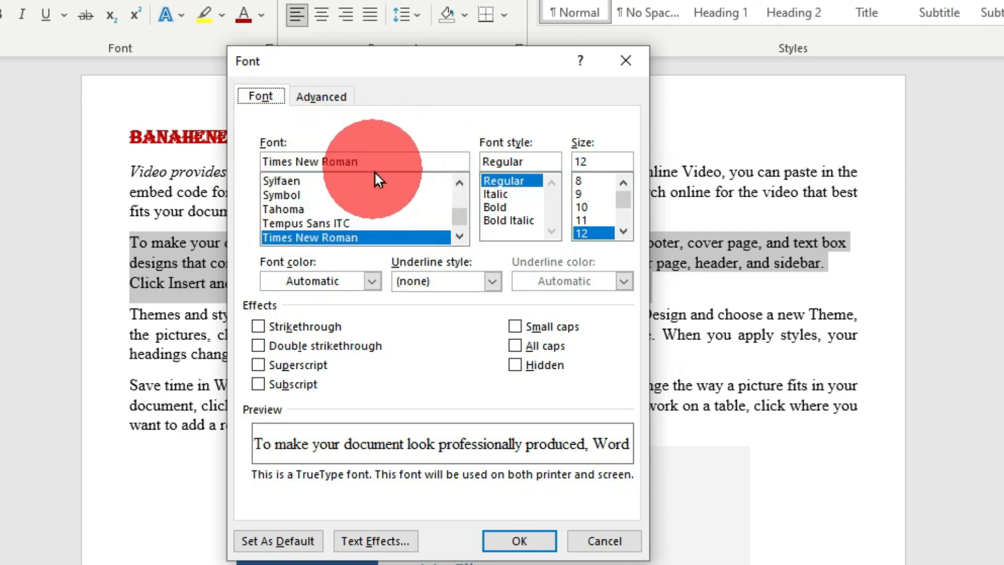
scroll(297, 195, "down", 2)
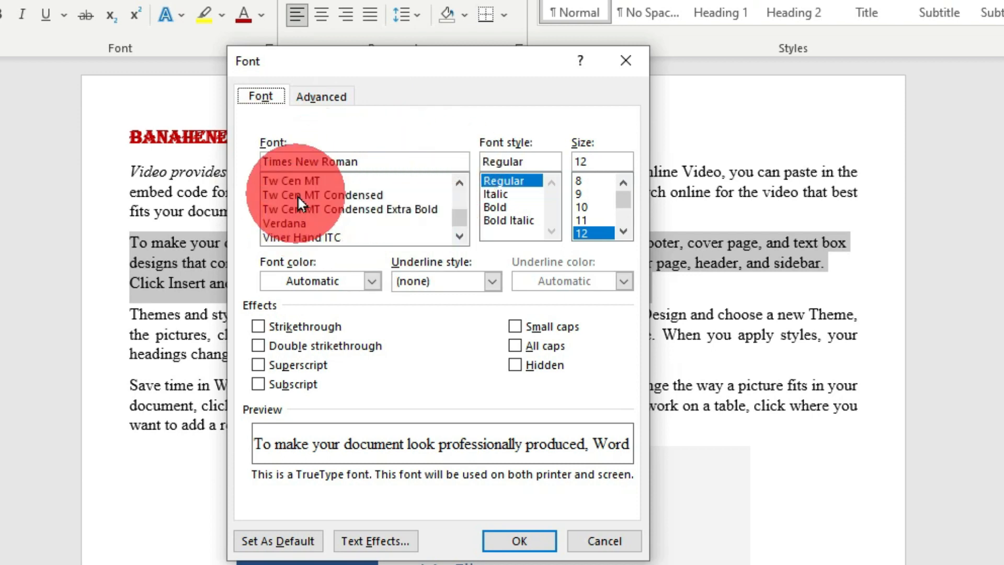
scroll(297, 196, "down", 2)
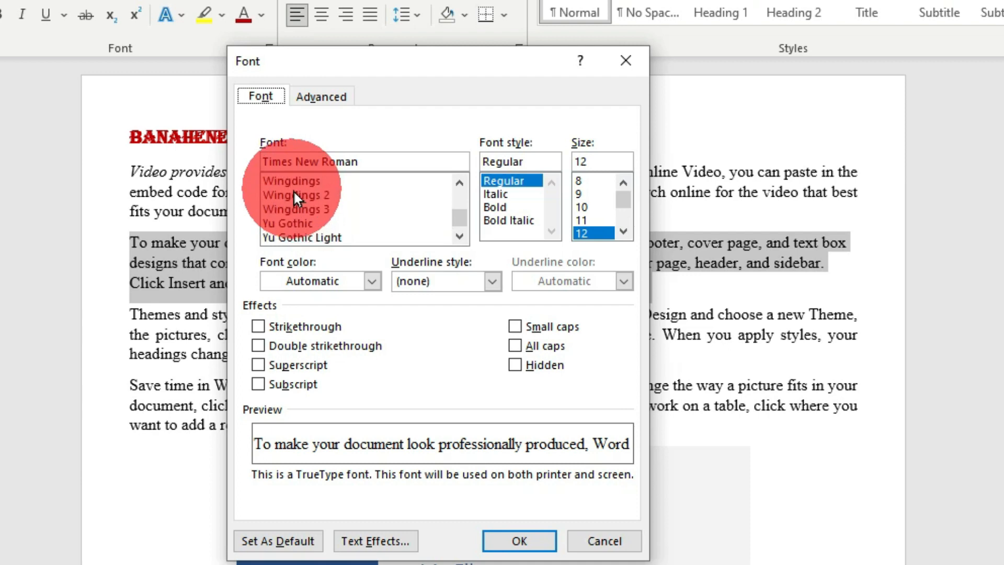
scroll(356, 198, "down", 2)
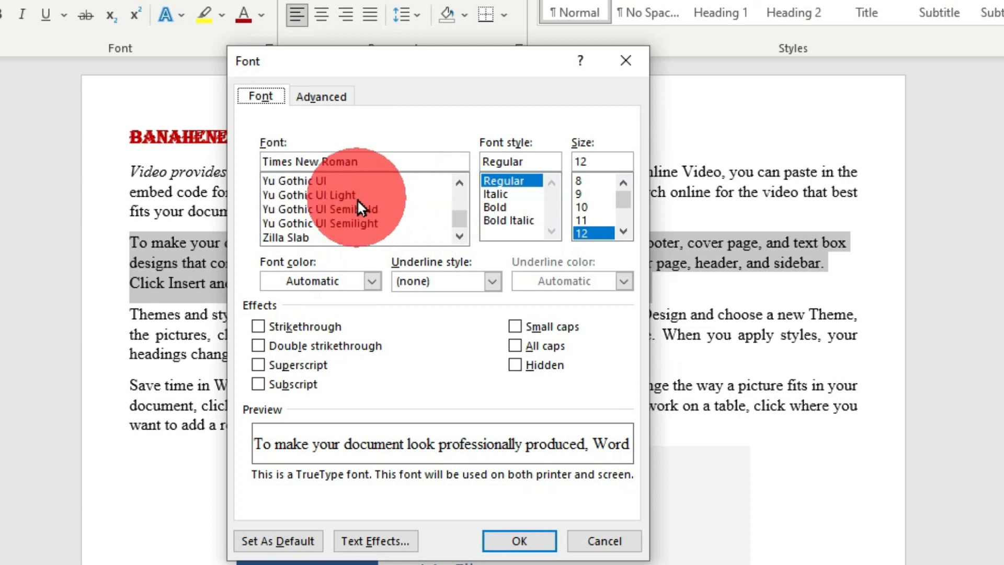
scroll(358, 201, "up", 8)
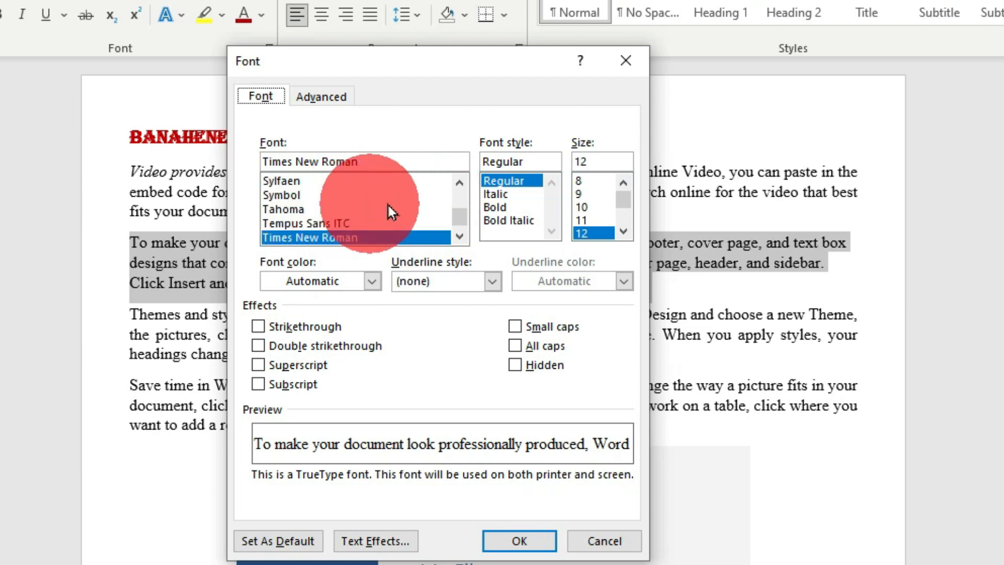
left_click(289, 207)
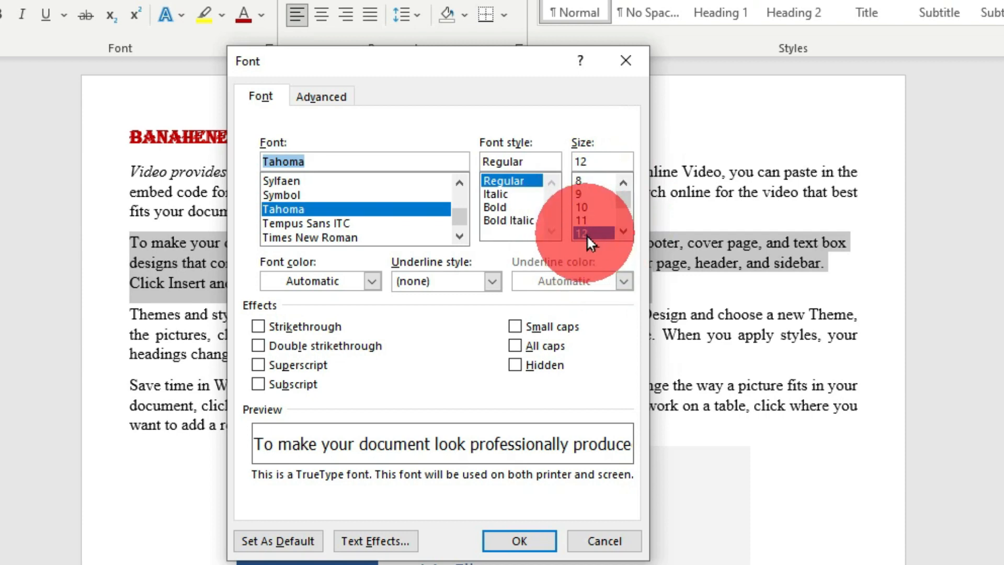
- Choose font size 18 for the paragraph beginning "To make your document look"
left_click(622, 230)
left_click(621, 230)
left_click(621, 230)
left_click(621, 230)
left_click(621, 230)
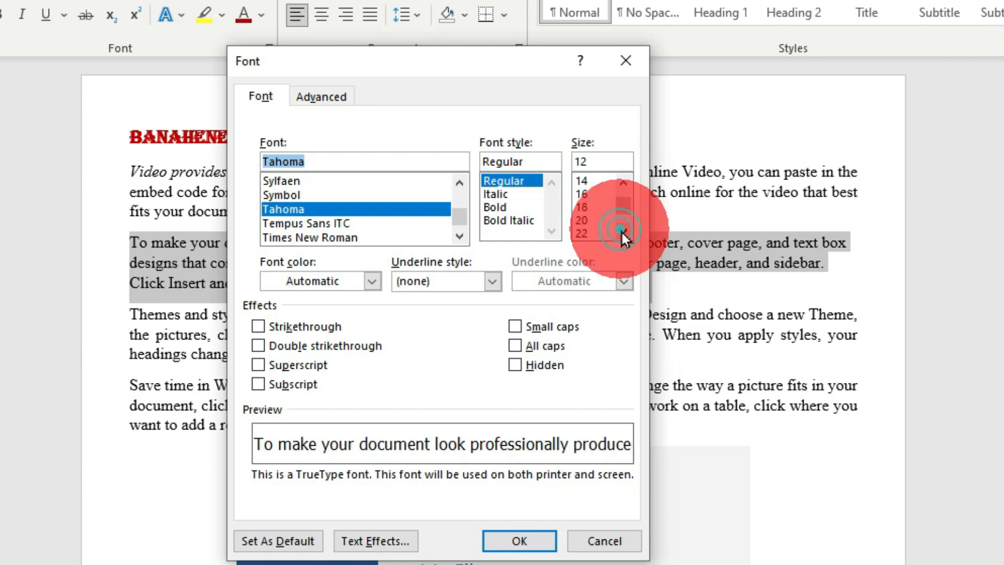
left_click(621, 230)
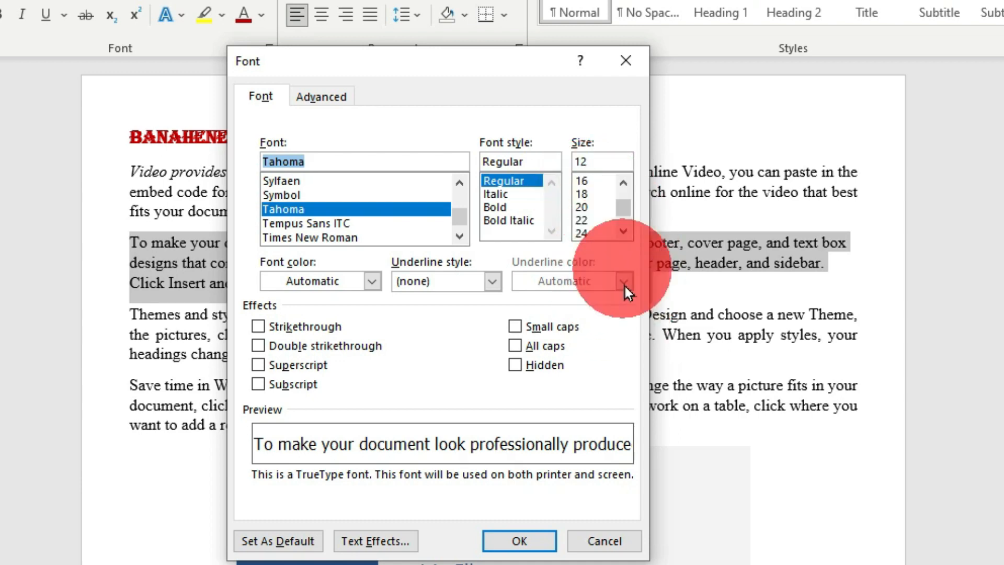
left_click(584, 194)
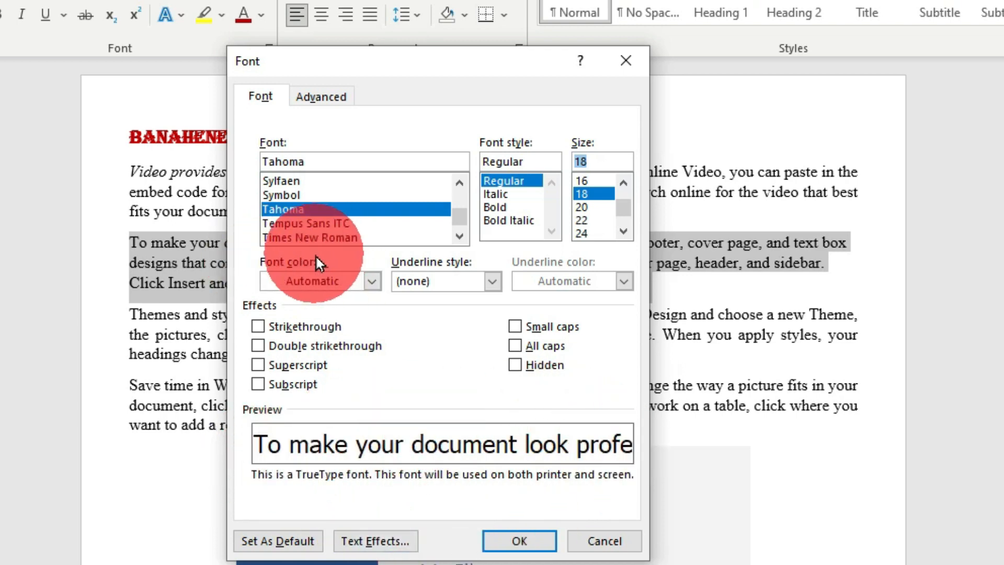
- Choose the darkest shade of the lighter theme blue as the paragraph's font color and apply the font settings
left_click(372, 281)
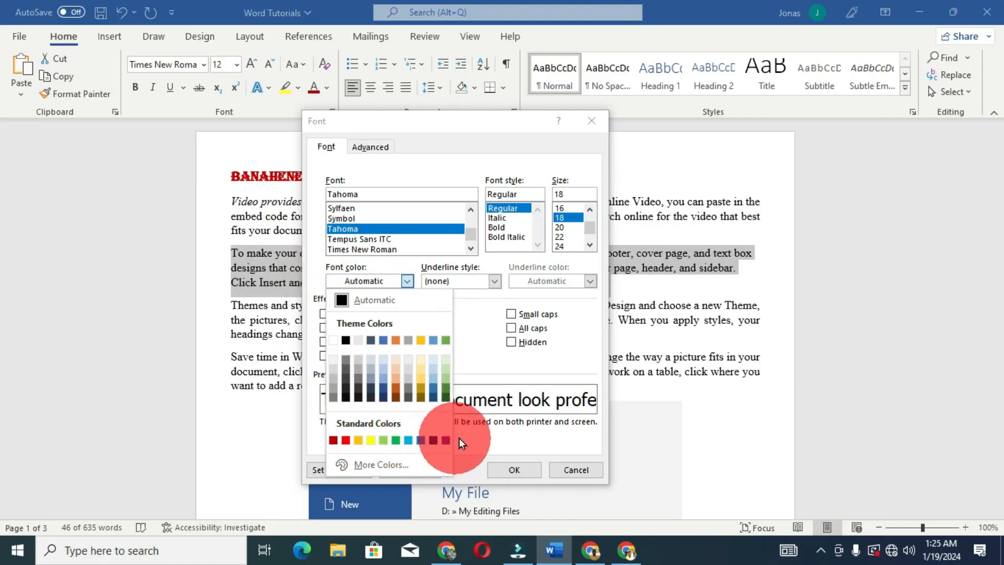
left_click(434, 397)
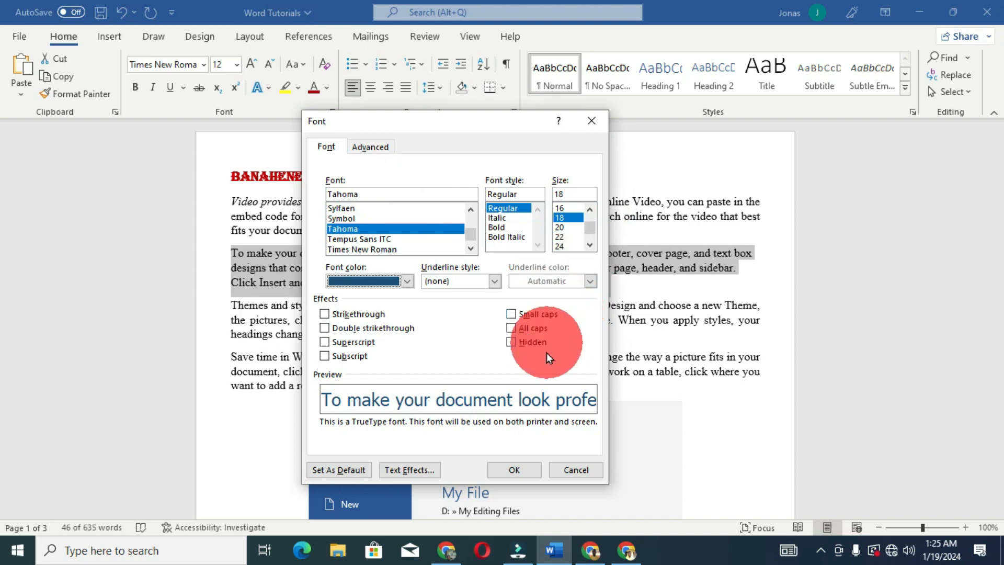
left_click(515, 467)
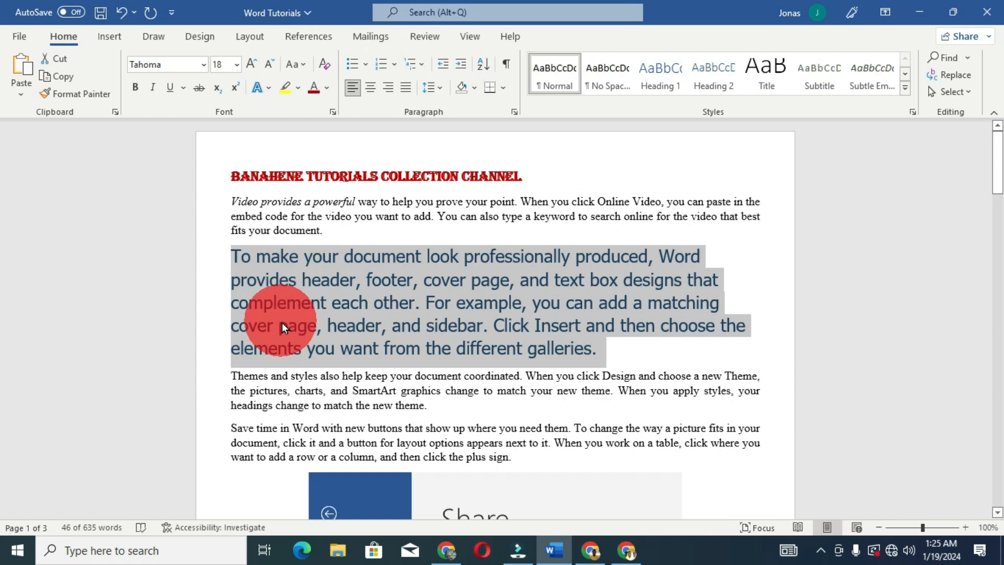
- Change the font of the paragraph beginning "Save time in Word with new buttons" to Arial Black
scroll(281, 322, "down", 2)
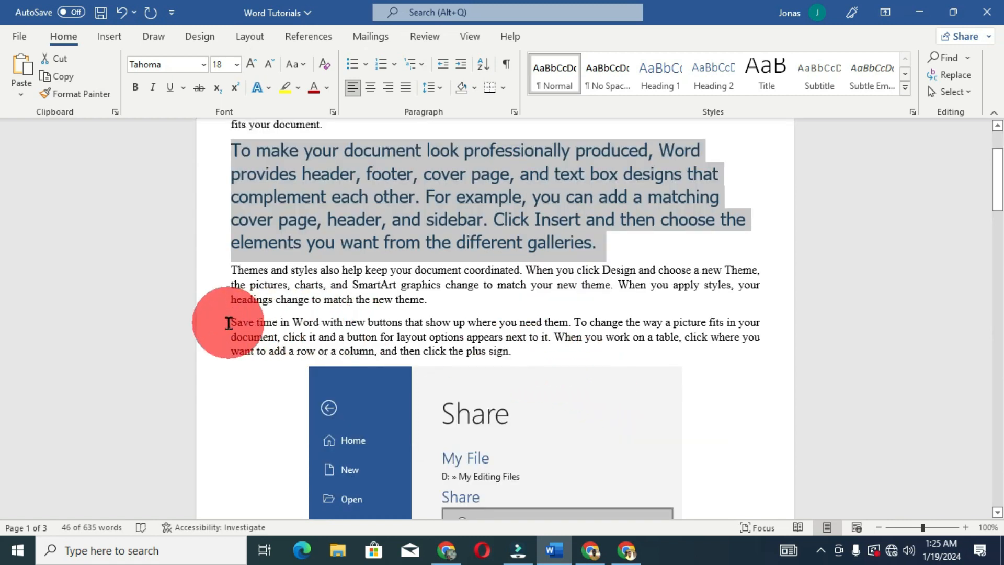
left_click_drag(228, 323, 552, 355)
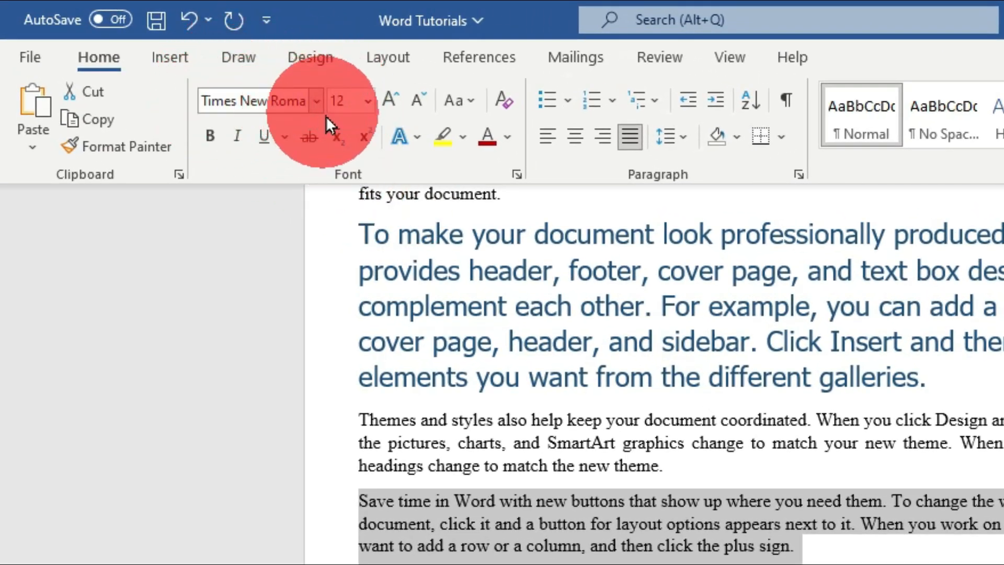
left_click(317, 101)
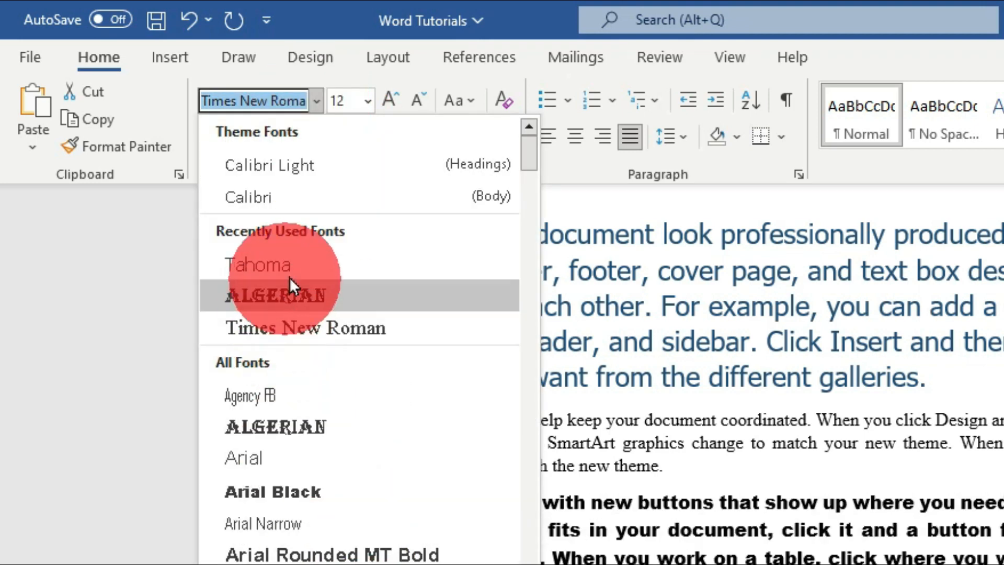
scroll(353, 535, "down", 3)
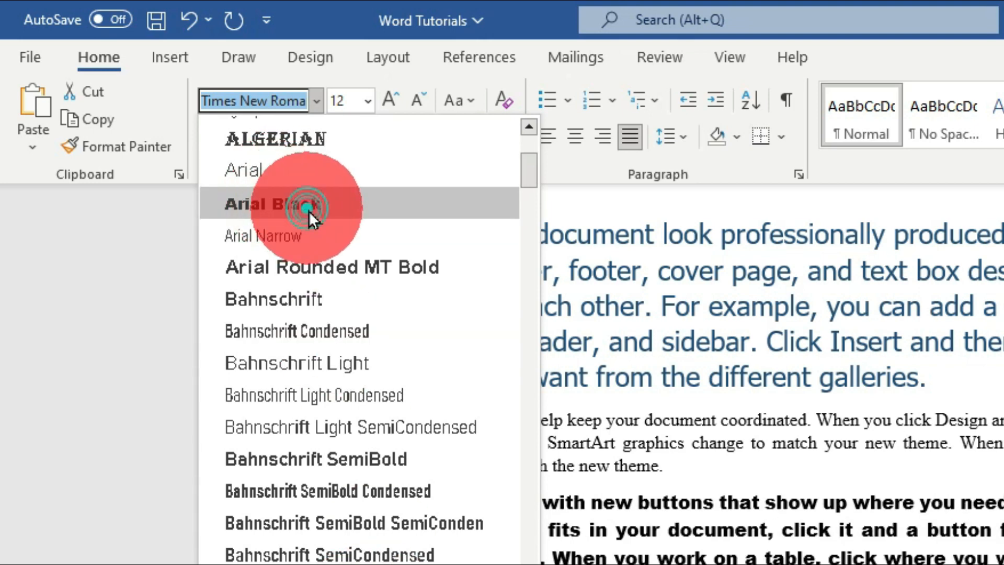
left_click(308, 212)
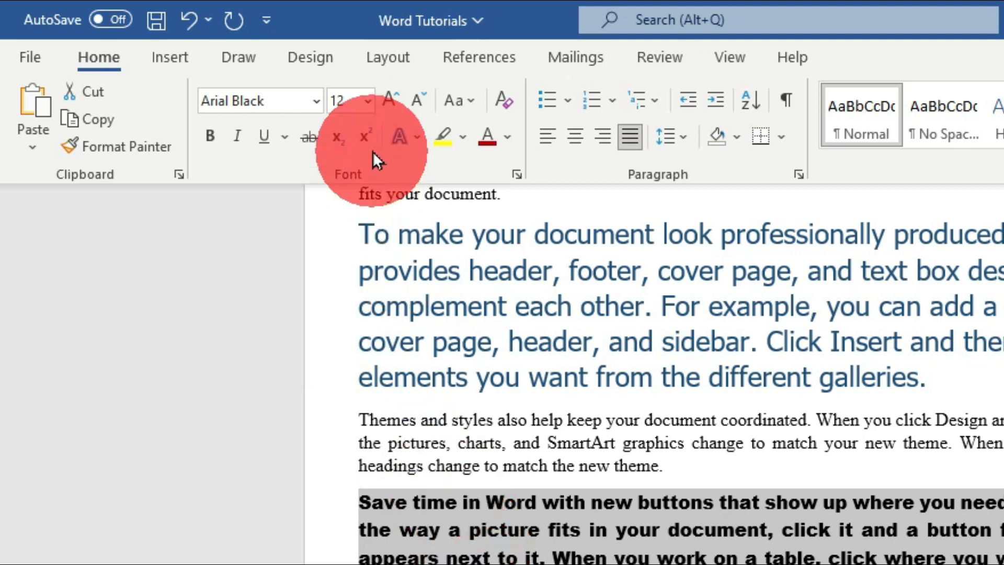
- Set the "Save time in Word" paragraph's font size to 20 and its font color to the standard light blue
left_click(370, 102)
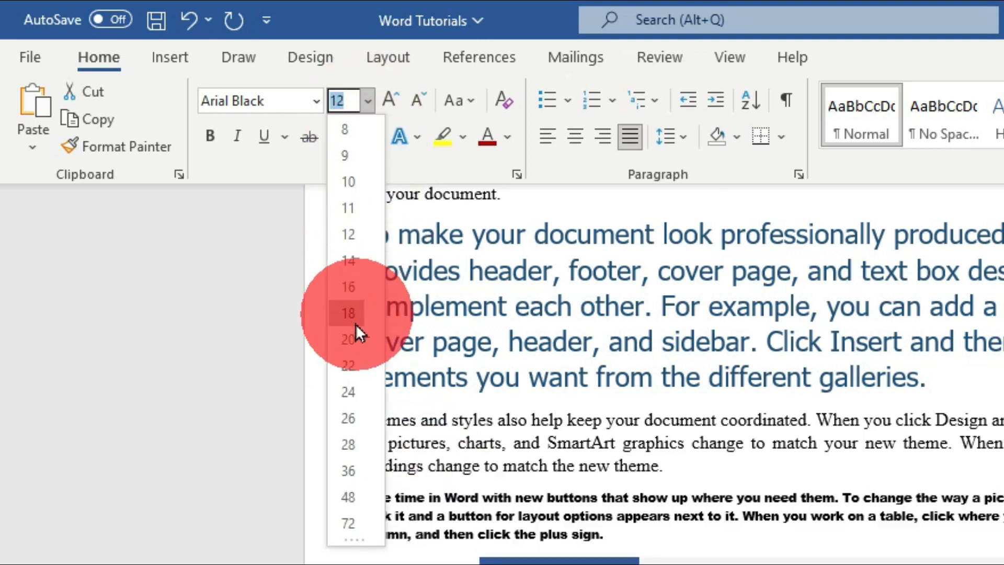
left_click(351, 340)
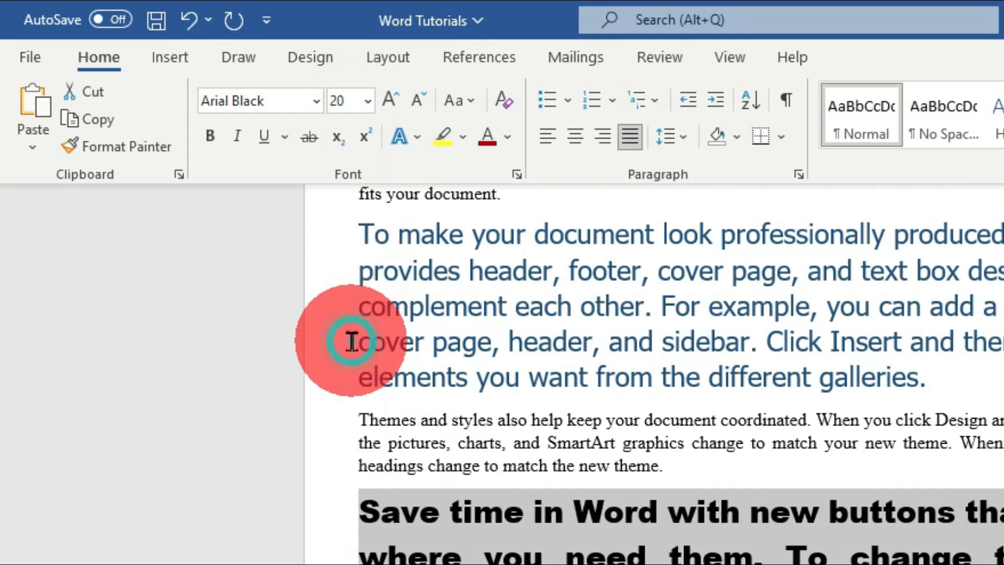
left_click(508, 136)
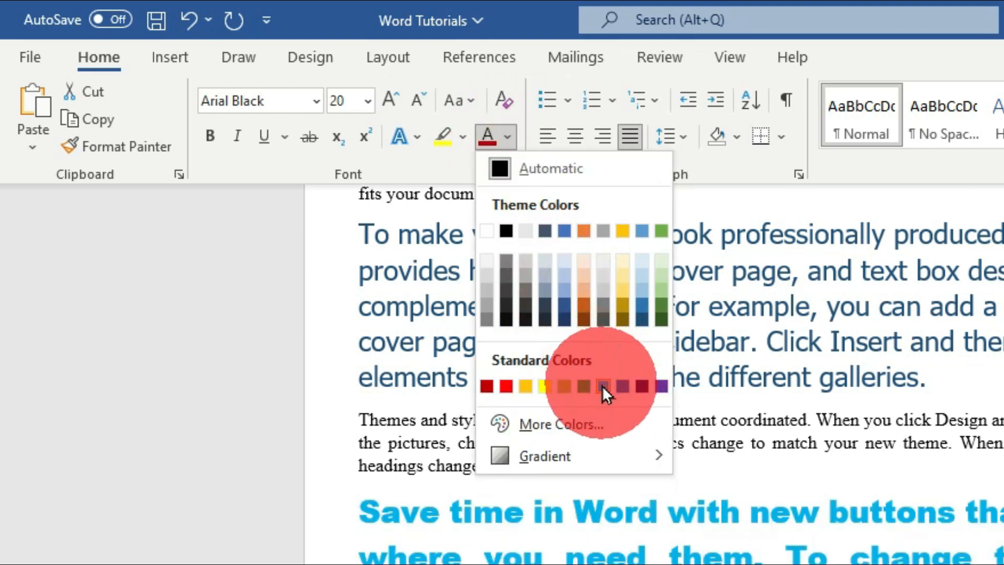
left_click(601, 387)
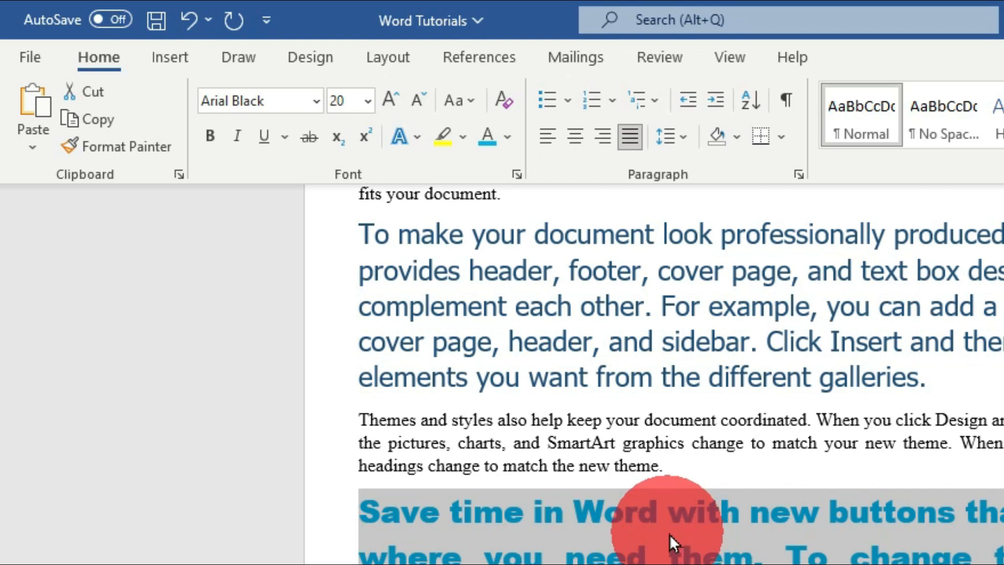
scroll(670, 534, "up", 3)
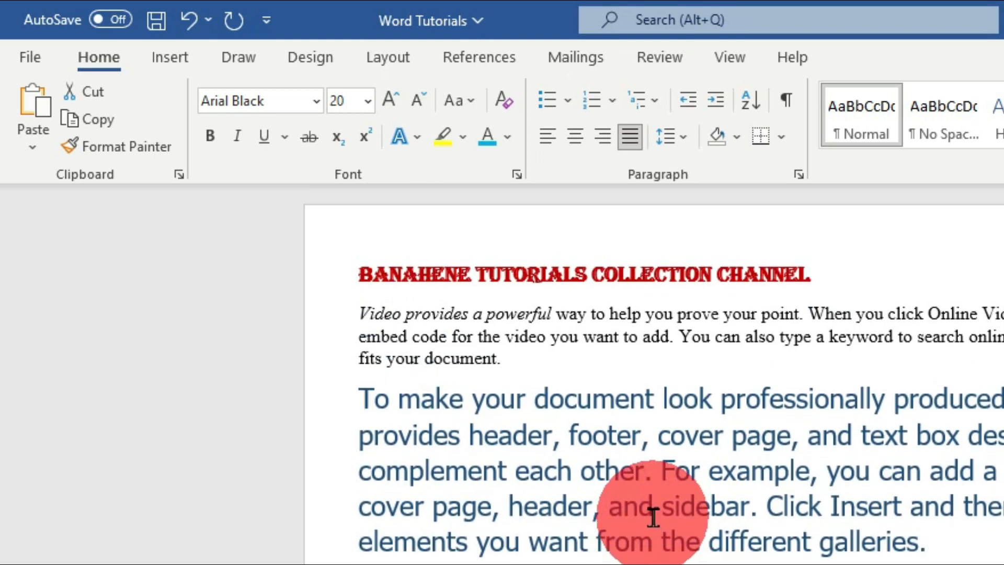